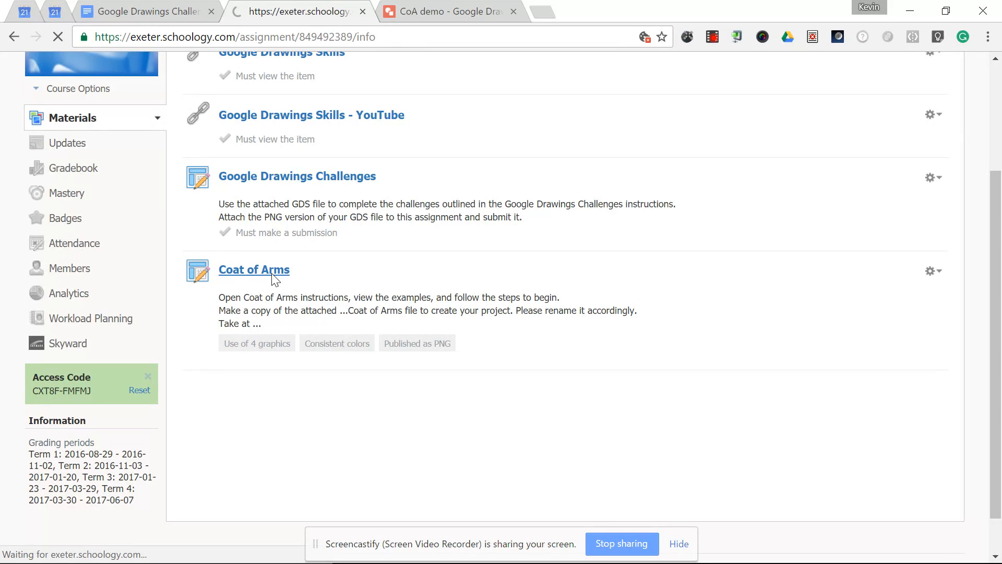
# - Open the Coat of Arms instructions linked in the assignment, and switch to the CoA demo drawing
pyautogui.scroll(-4, 272, 280)
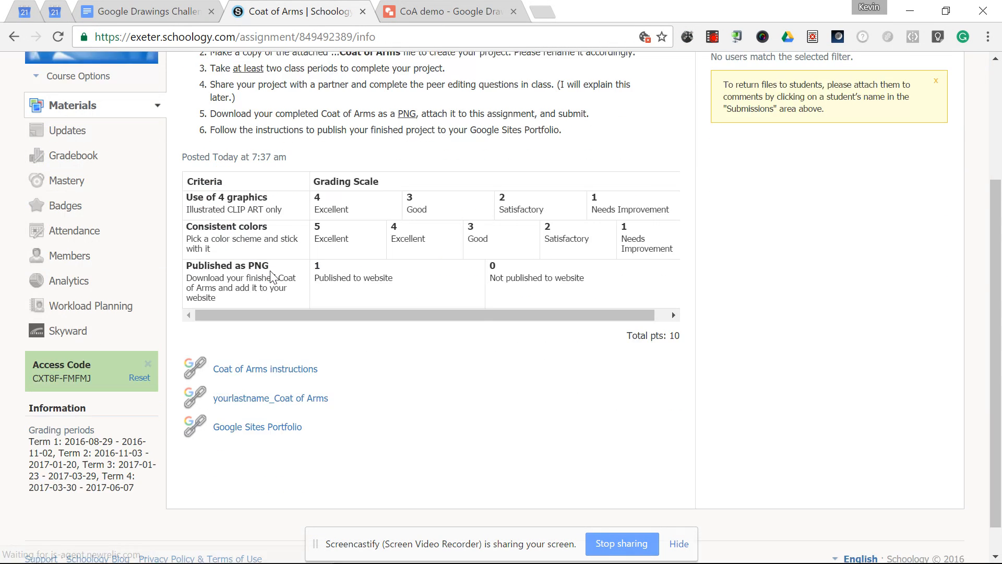
pyautogui.click(268, 335)
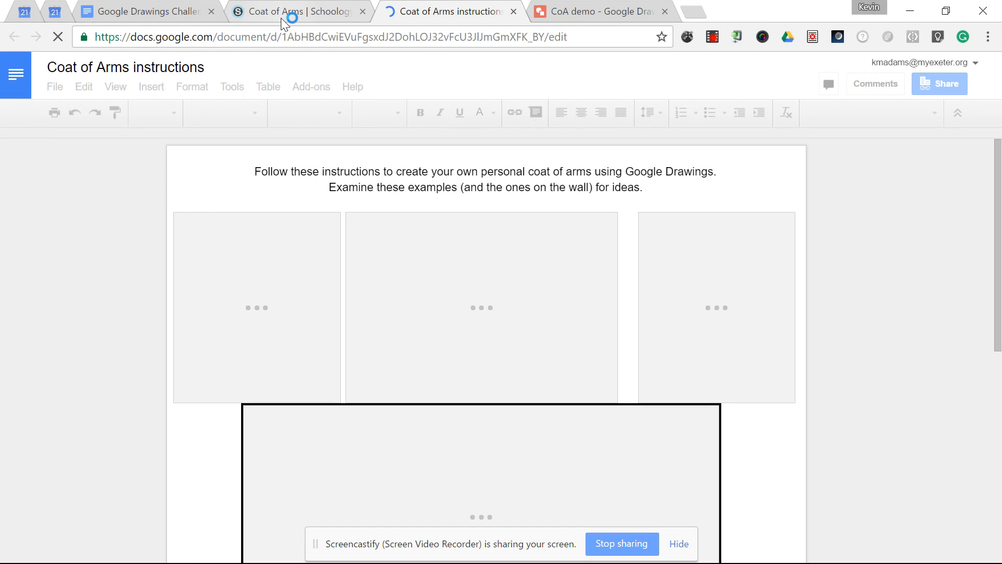
pyautogui.click(281, 18)
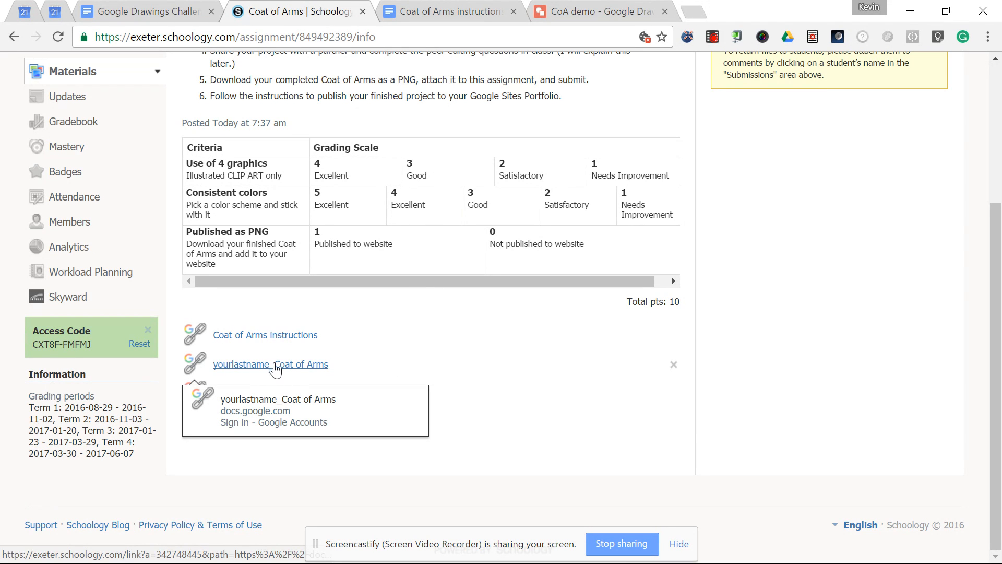
pyautogui.click(570, 11)
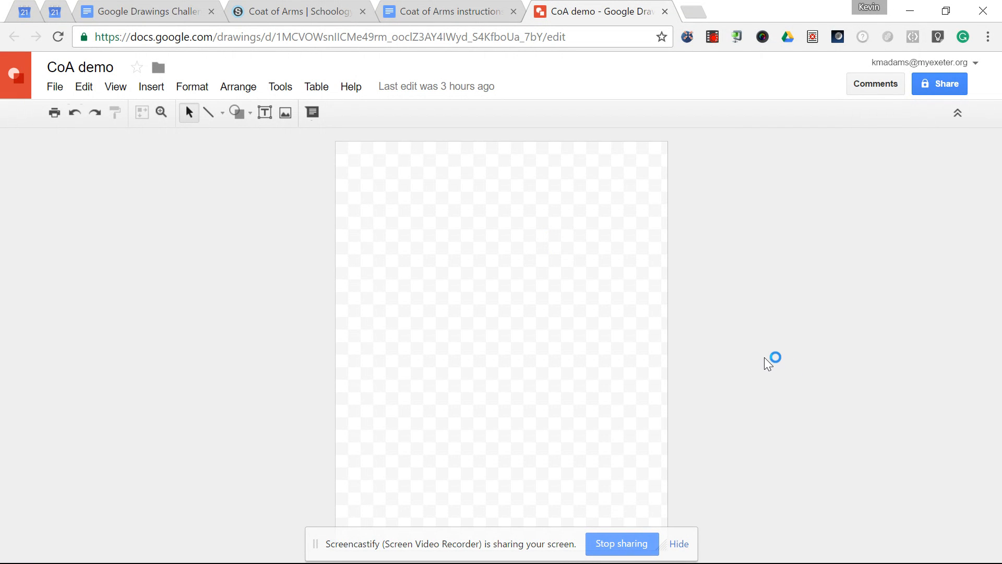
pyautogui.click(679, 544)
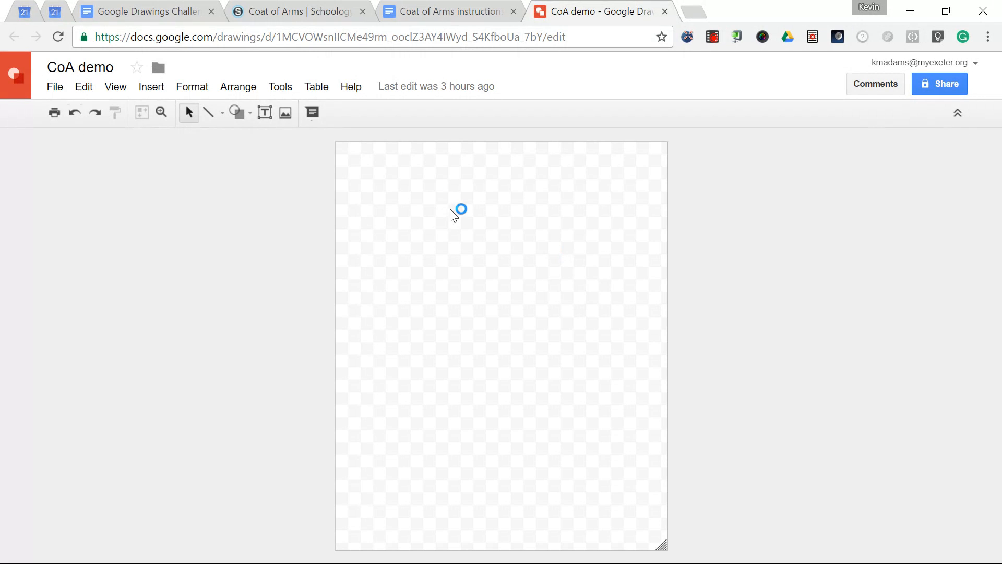
# - Review the numbered steps in the Coat of Arms instructions document and return to the CoA demo drawing
pyautogui.click(431, 12)
pyautogui.scroll(-10, 372, 274)
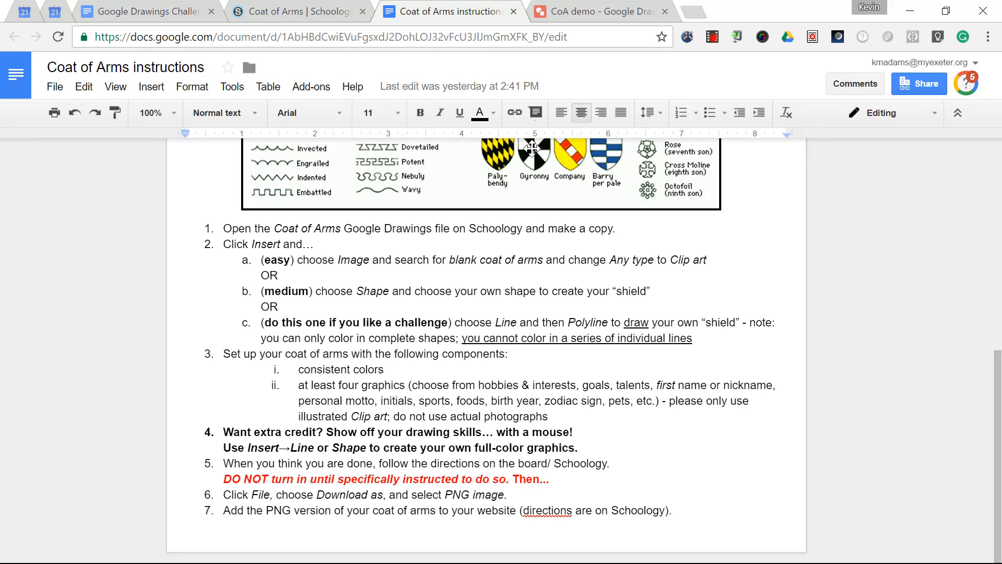
pyautogui.click(568, 15)
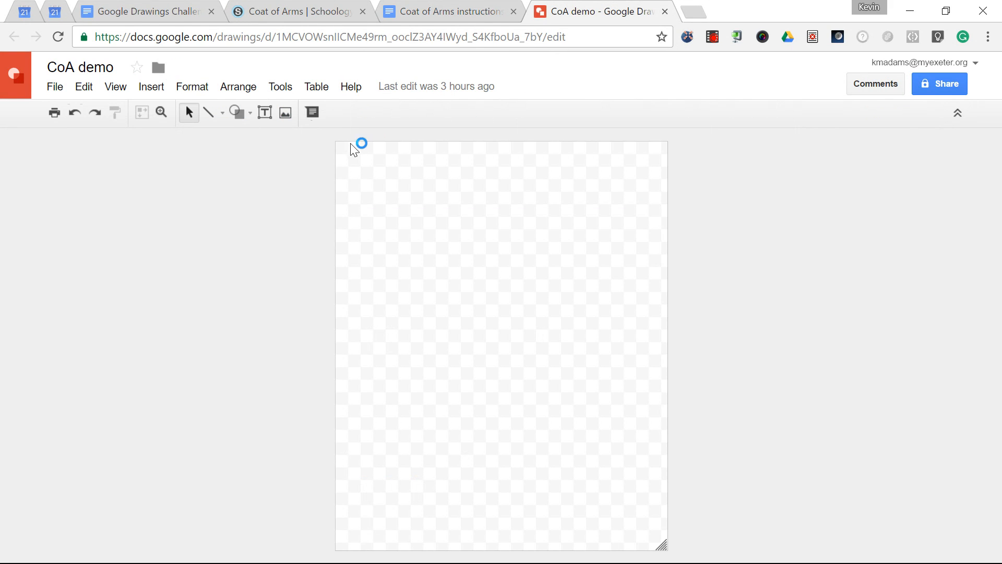
# - Search Google for an image of "blank coat of arms" to insert, limiting the type to Clip art
pyautogui.click(159, 89)
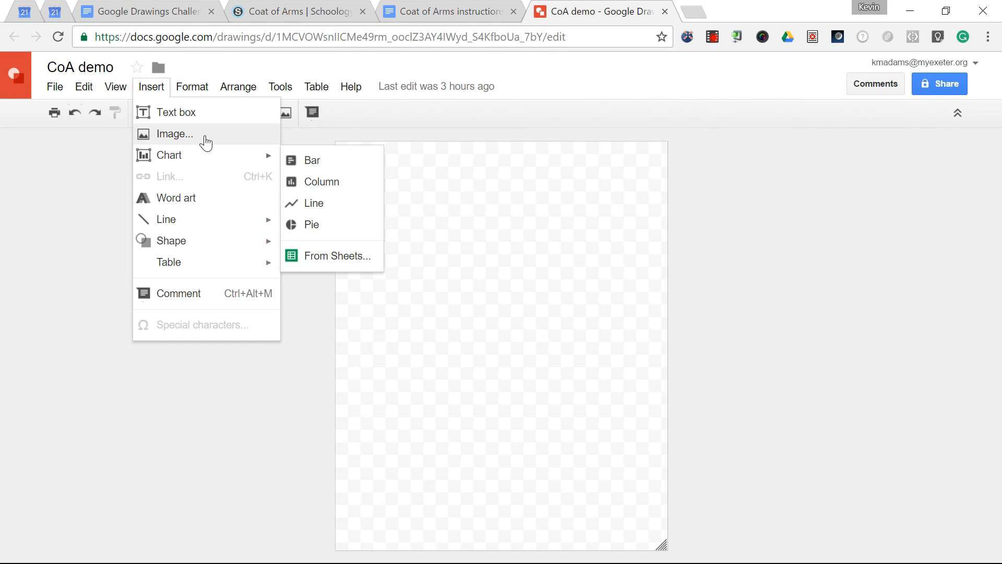
pyautogui.click(207, 136)
pyautogui.click(644, 152)
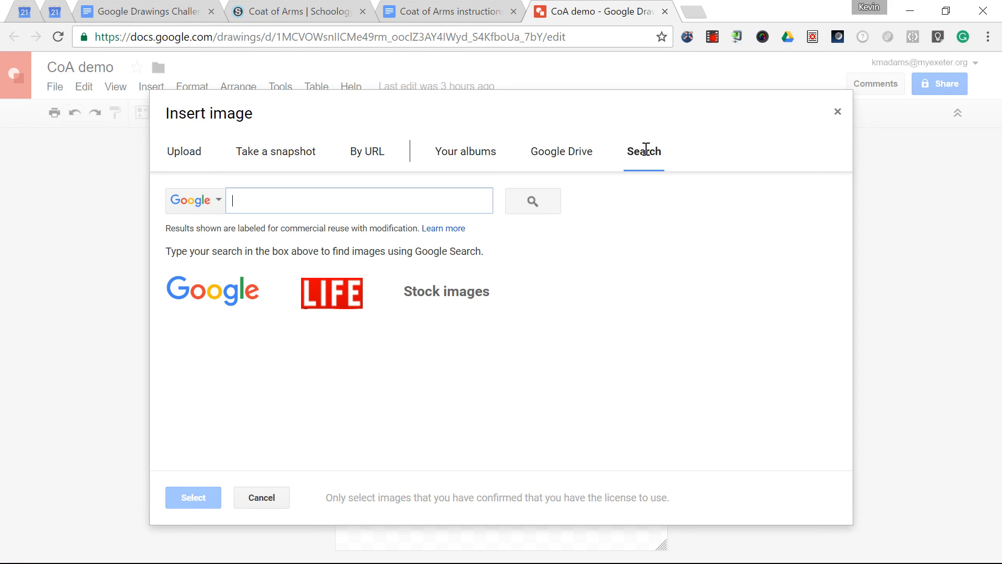
pyautogui.write('blank coat of arms')
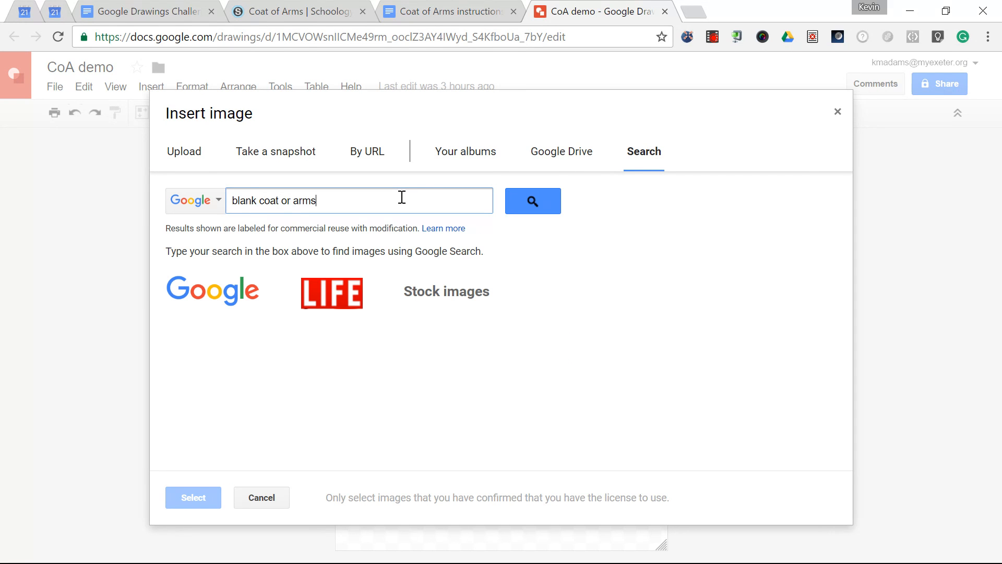
pyautogui.press('Return')
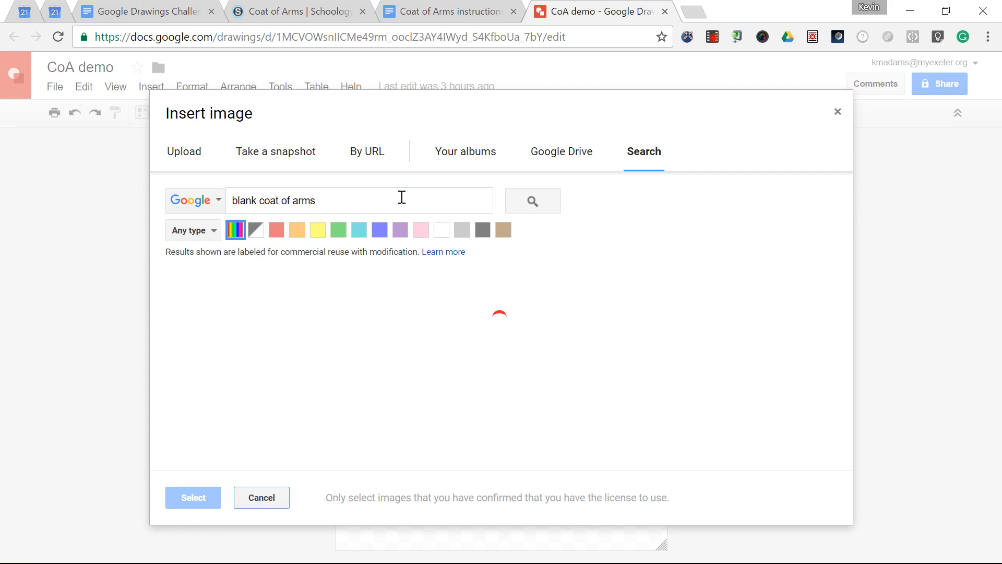
pyautogui.click(208, 231)
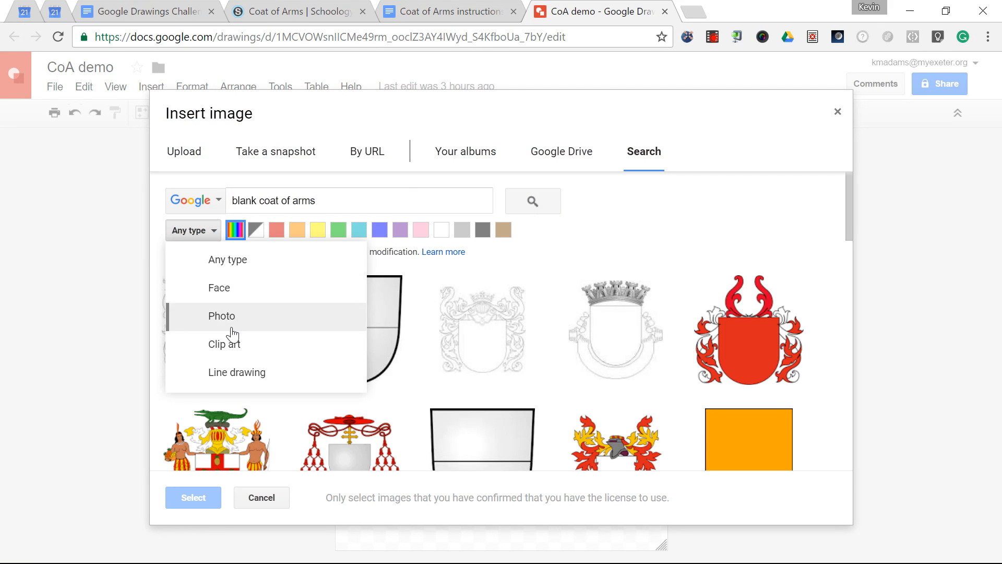
pyautogui.click(232, 343)
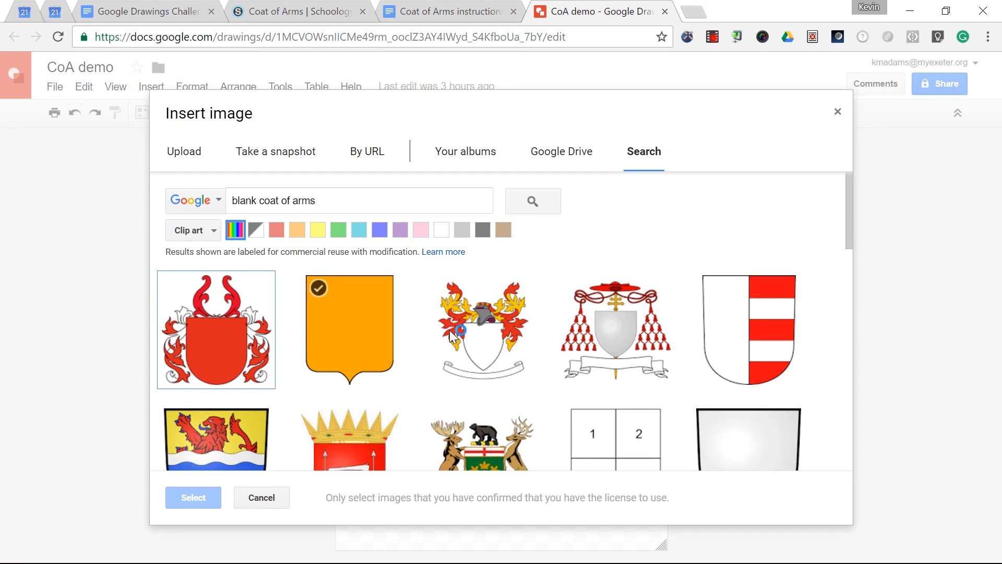
# - Insert the blank grey shield divided into four quarters into the drawing
pyautogui.scroll(-1, 560, 319)
pyautogui.scroll(1, 560, 320)
pyautogui.scroll(-3, 441, 344)
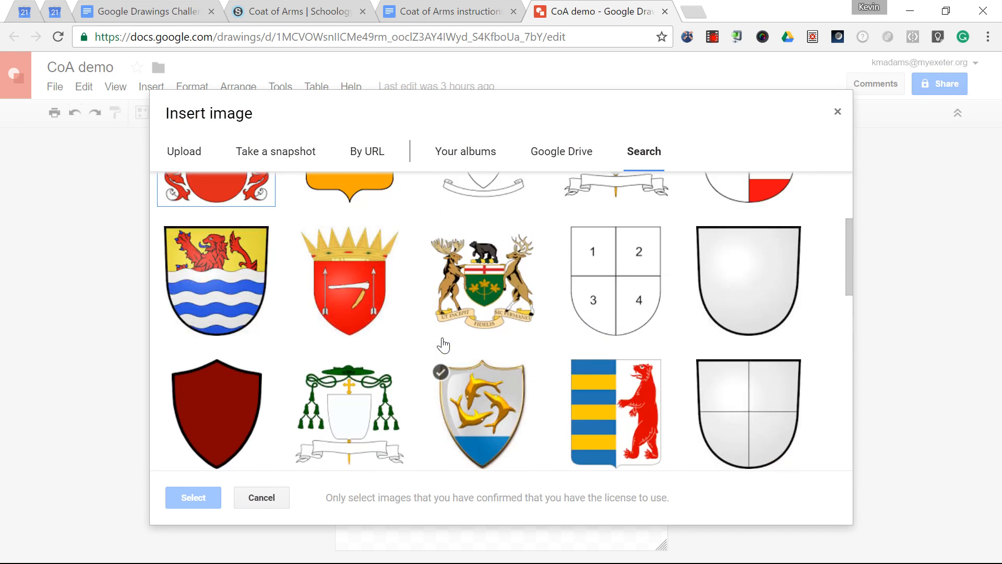
pyautogui.click(695, 344)
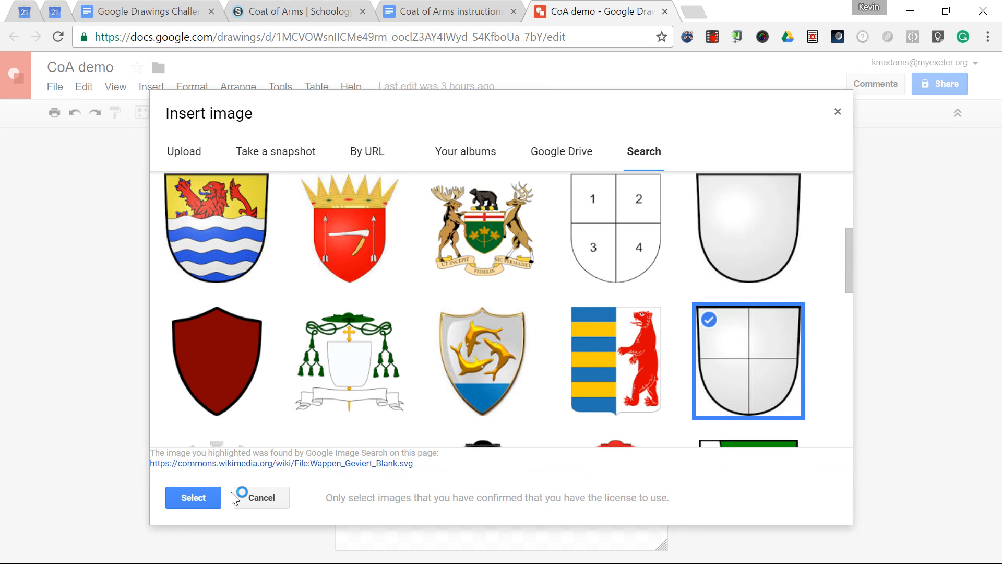
pyautogui.click(202, 500)
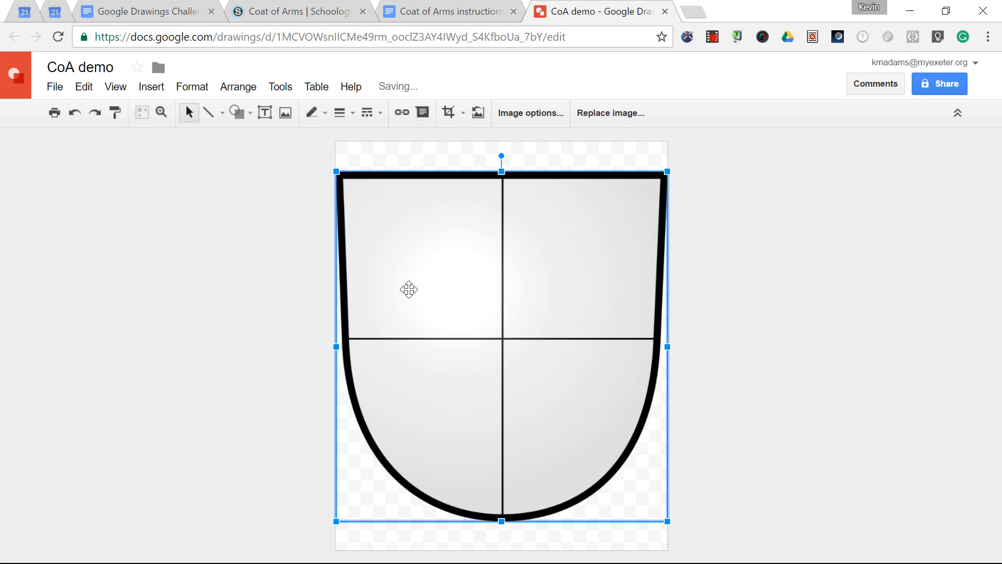
pyautogui.click(291, 254)
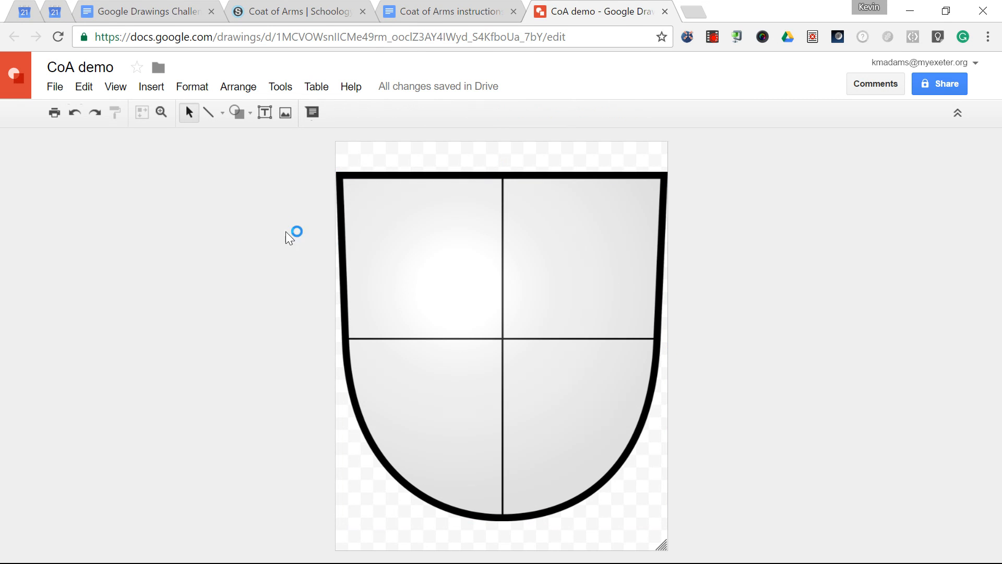
# - Reread the shield options in the Coat of Arms instructions and return to the CoA demo drawing
pyautogui.click(449, 10)
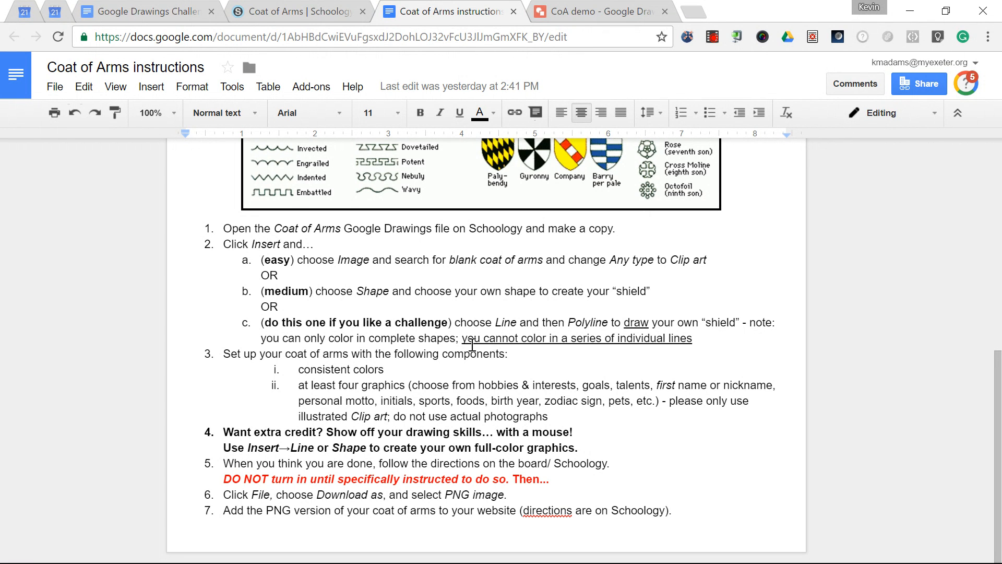
pyautogui.click(579, 11)
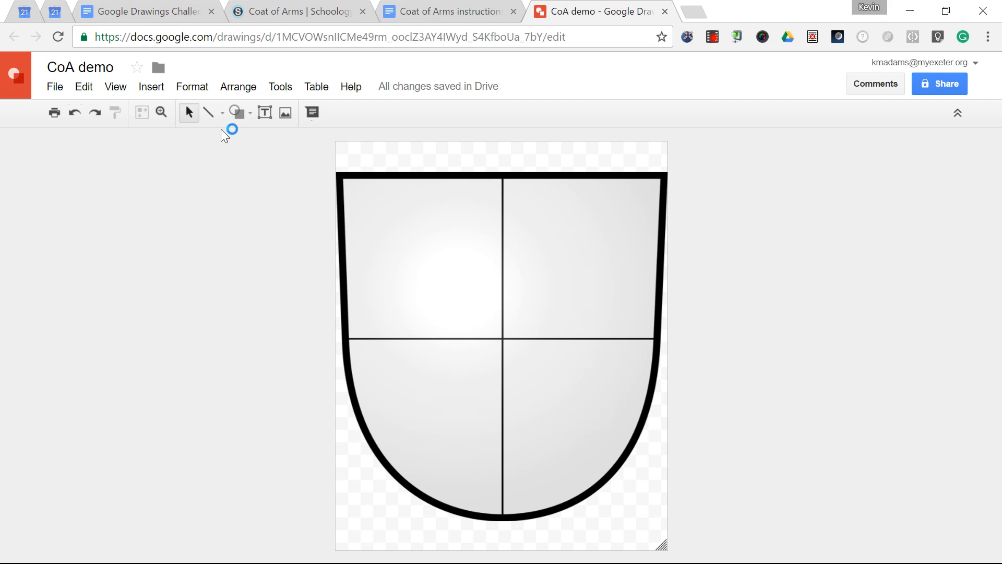
# - Outline the shield's upper-left quarter with a closed polyline and fill it with cyan
pyautogui.click(221, 114)
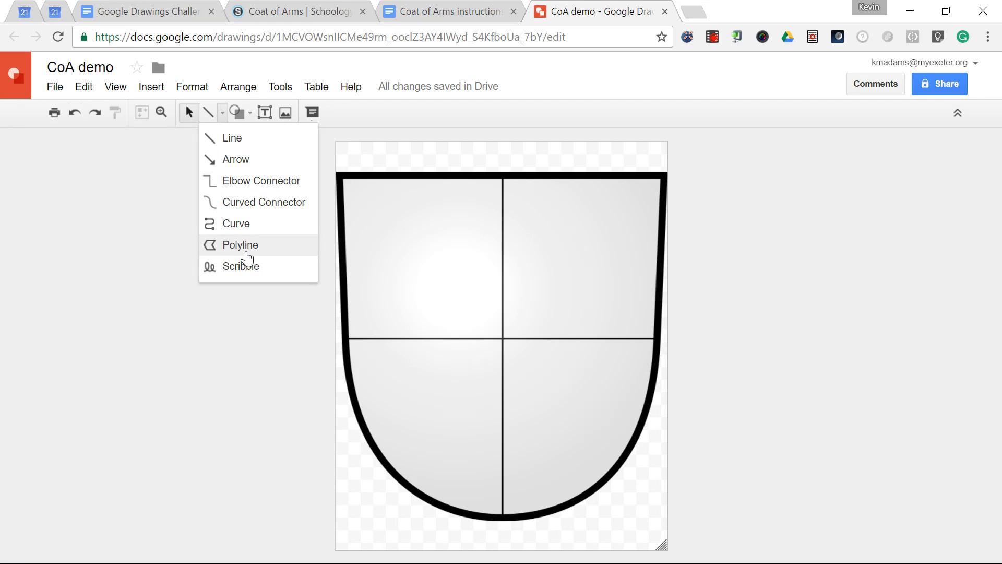
pyautogui.click(246, 255)
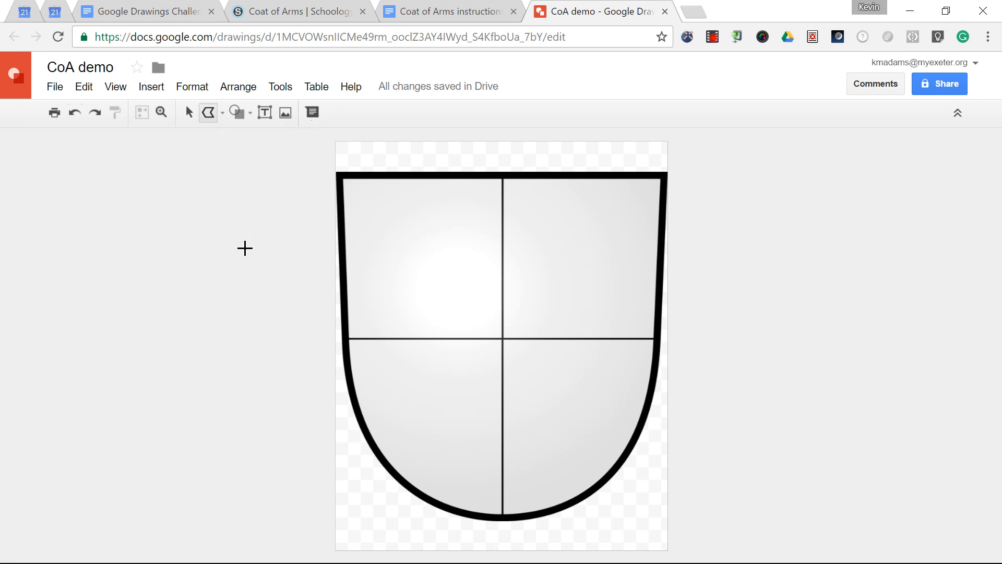
pyautogui.click(344, 178)
pyautogui.click(500, 179)
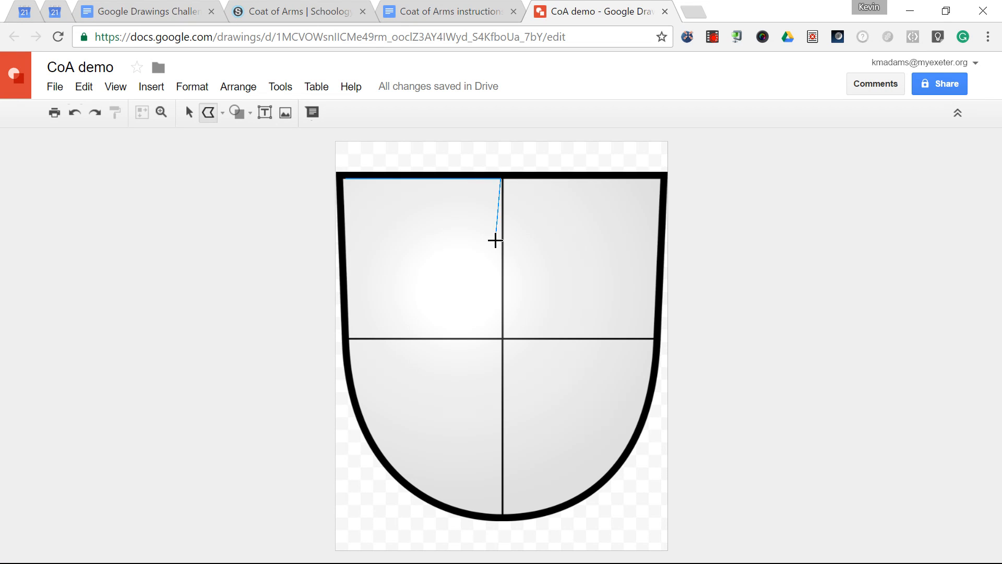
pyautogui.click(502, 338)
pyautogui.click(348, 338)
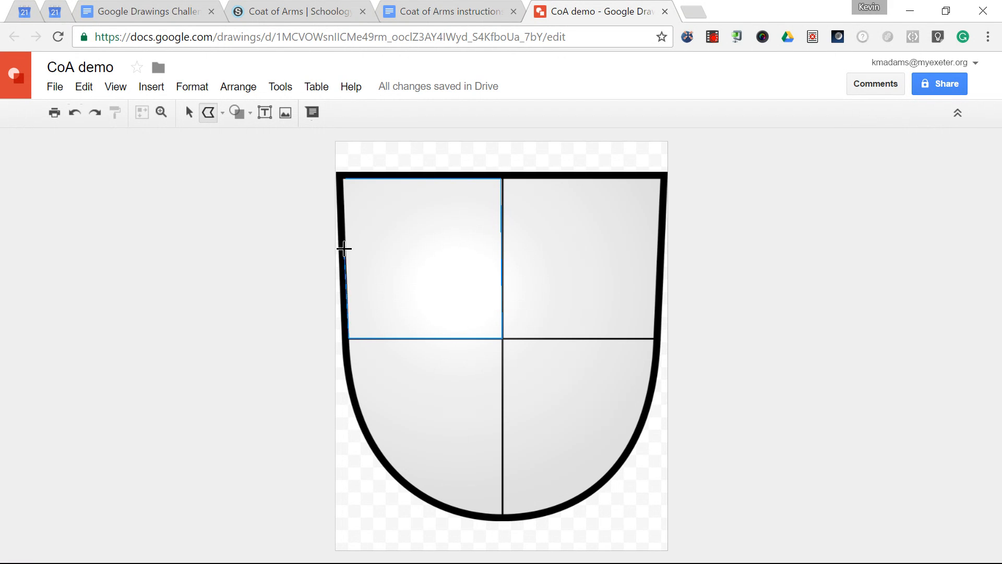
pyautogui.click(341, 178)
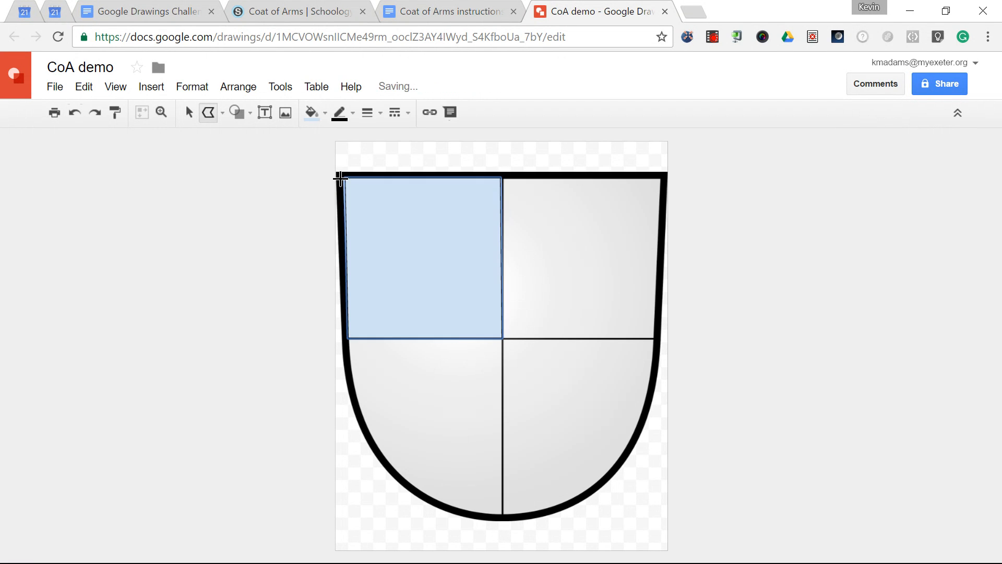
pyautogui.click(321, 117)
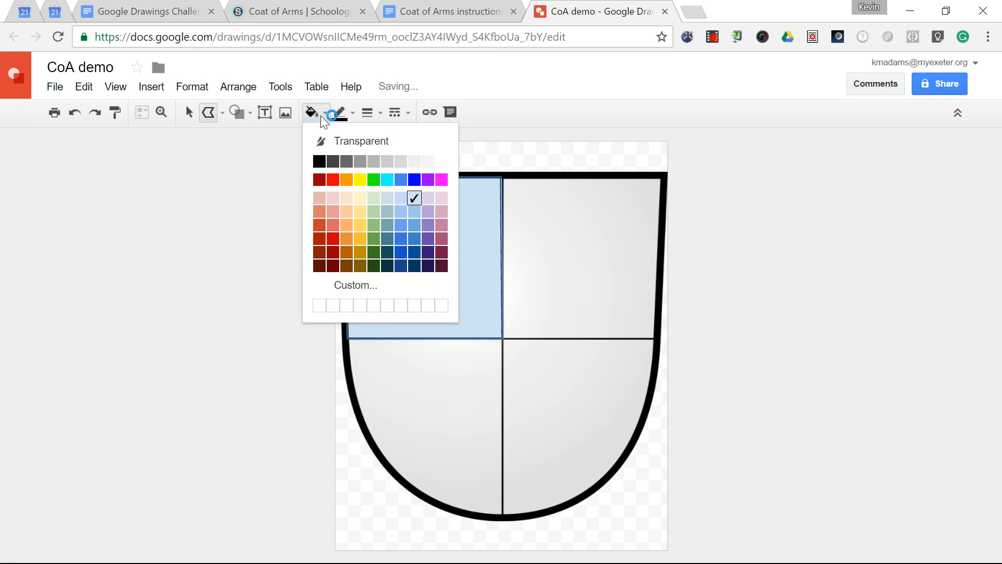
pyautogui.click(389, 177)
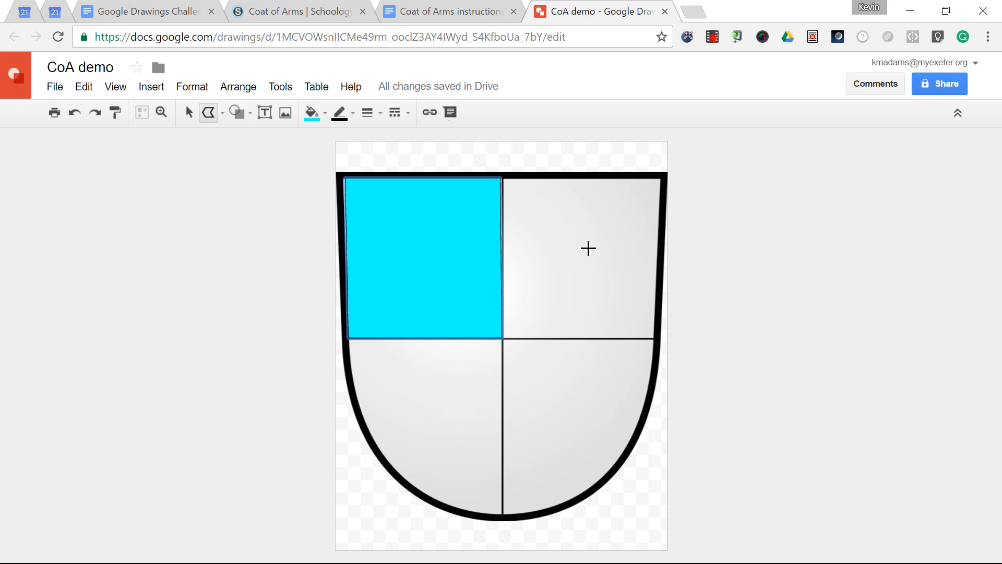
# - Duplicate the cyan quarter onto the shield's upper-right quarter and flip the copy horizontally
pyautogui.click(191, 116)
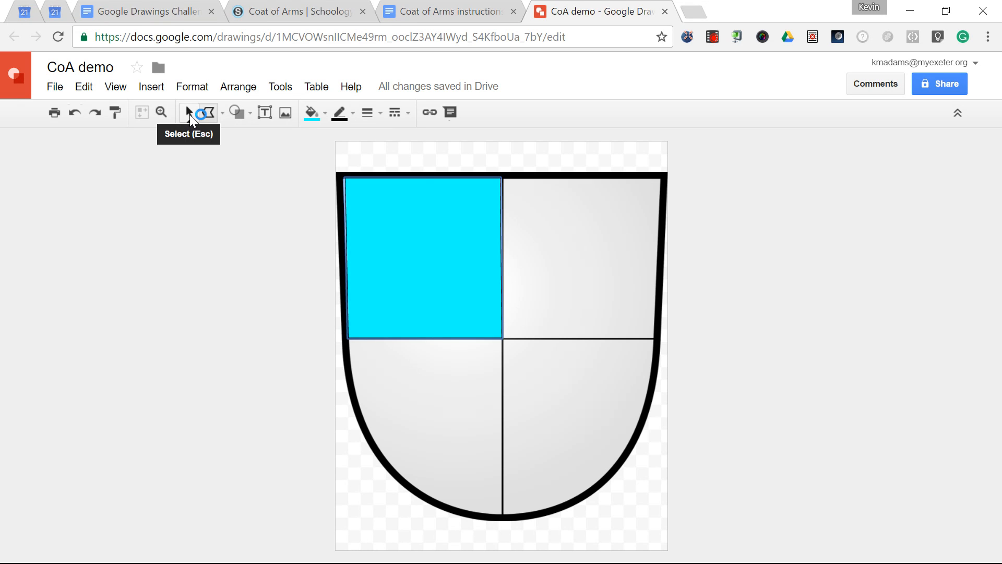
pyautogui.moveTo(418, 227); pyautogui.dragTo(569, 233)
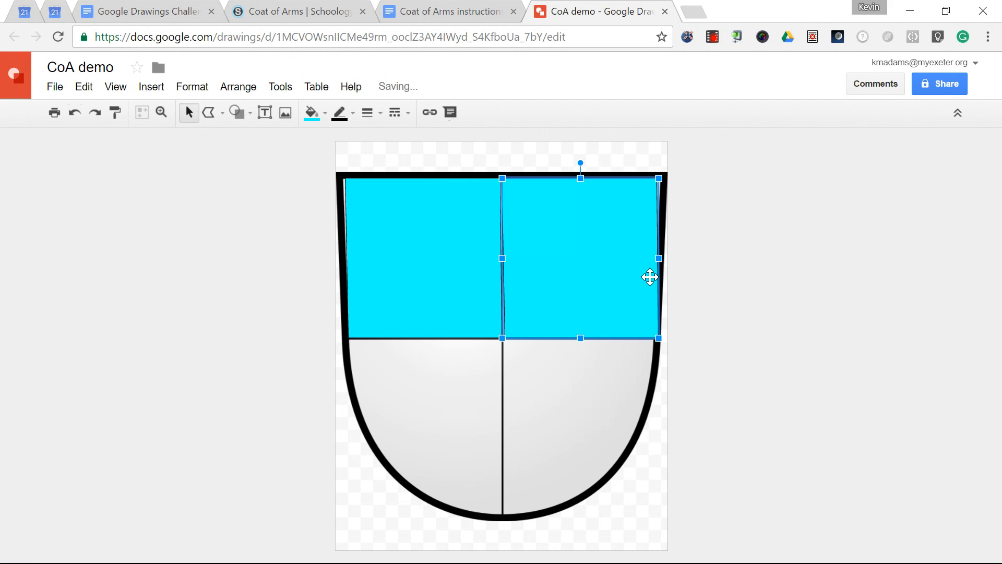
pyautogui.rightClick(545, 230)
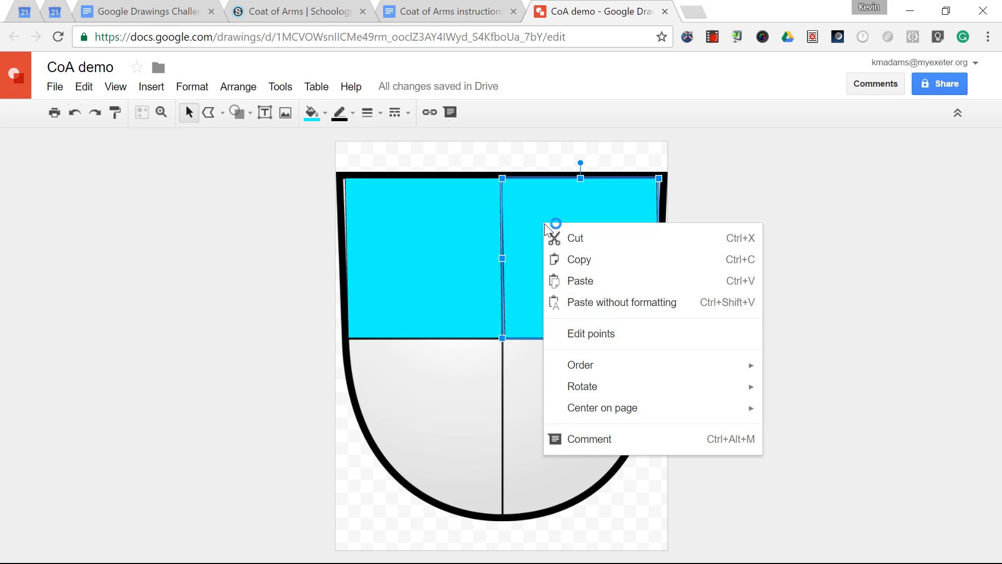
pyautogui.click(240, 88)
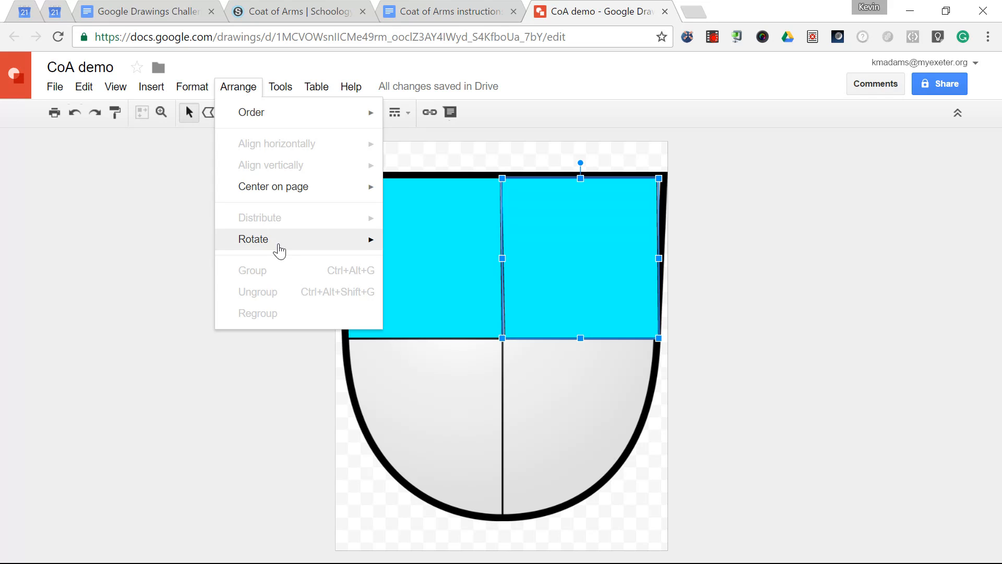
pyautogui.moveTo(278, 250)
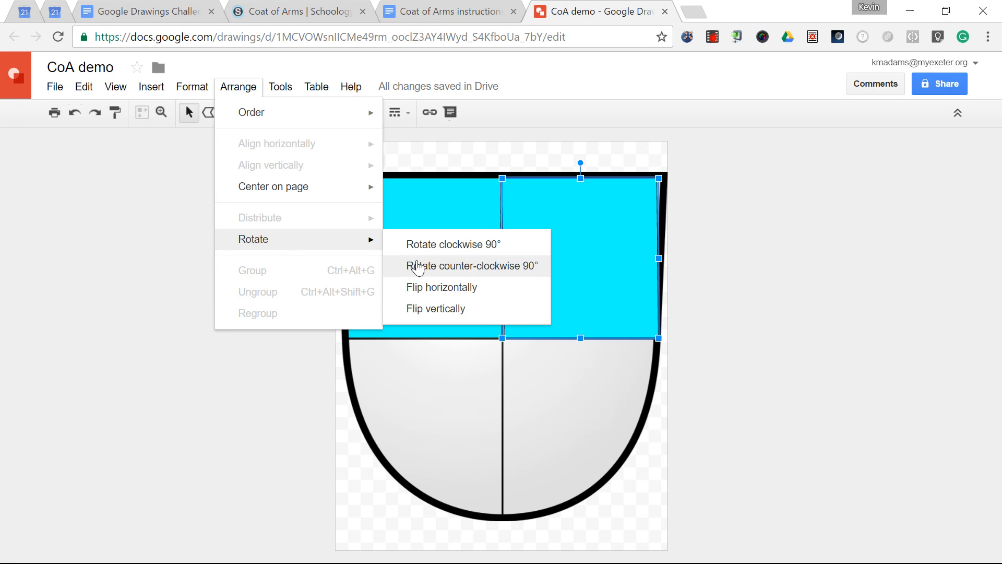
pyautogui.click(438, 287)
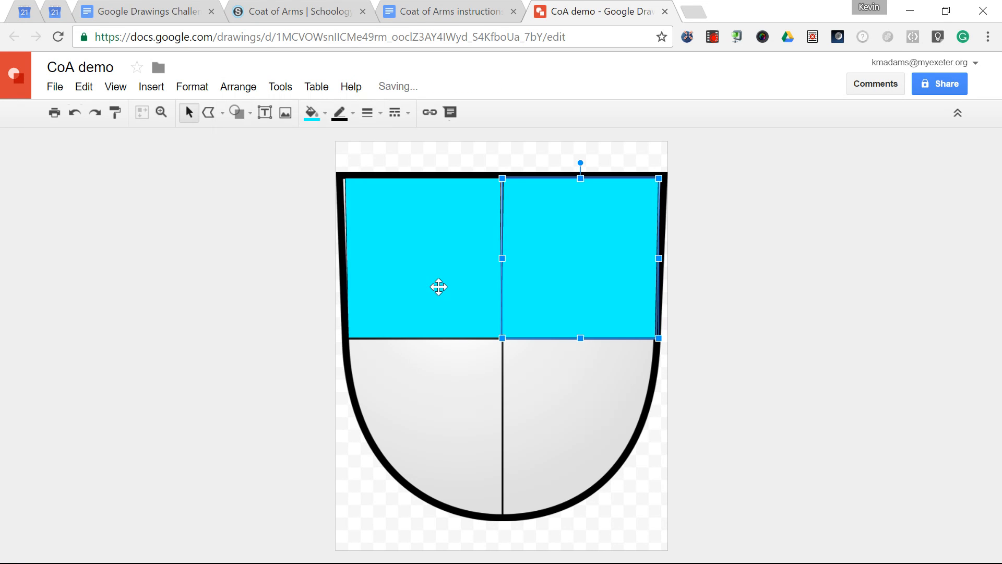
# - Fill the copied upper-right quarter with orange
pyautogui.click(329, 111)
pyautogui.click(347, 187)
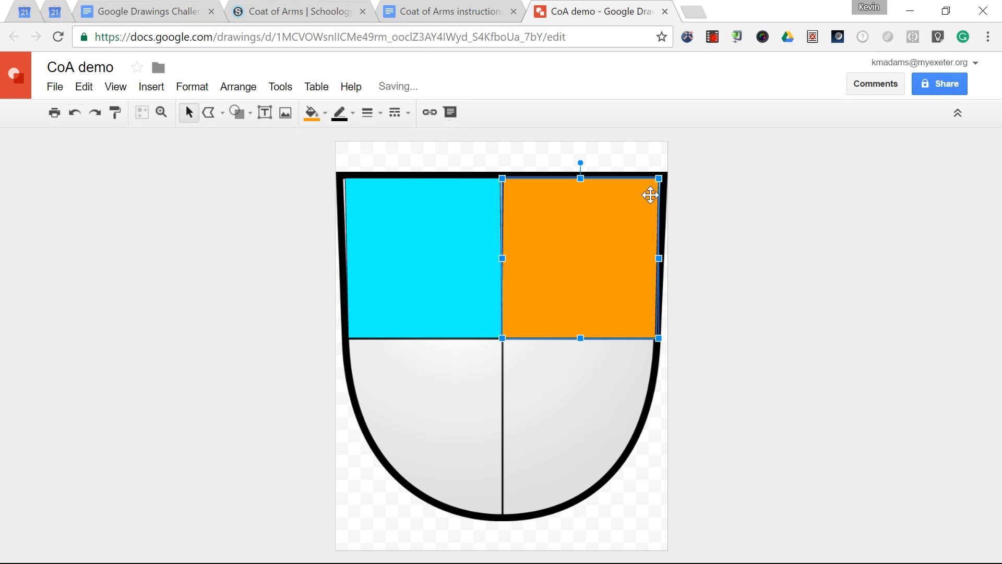
pyautogui.click(728, 202)
# - Nudge the coloured upper quarters to fit the shield's outline and centre line
pyautogui.click(607, 220)
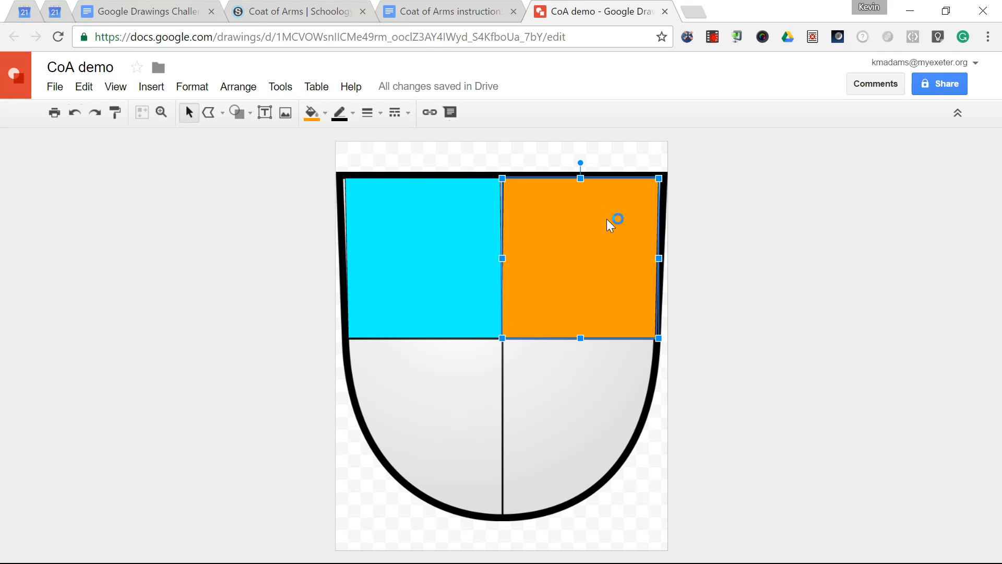
pyautogui.moveTo(607, 220); pyautogui.dragTo(614, 220)
pyautogui.click(486, 236)
pyautogui.moveTo(485, 236); pyautogui.dragTo(484, 232)
pyautogui.click(705, 213)
pyautogui.click(481, 234)
pyautogui.click(593, 235)
pyautogui.moveTo(593, 235); pyautogui.dragTo(590, 233)
pyautogui.click(711, 240)
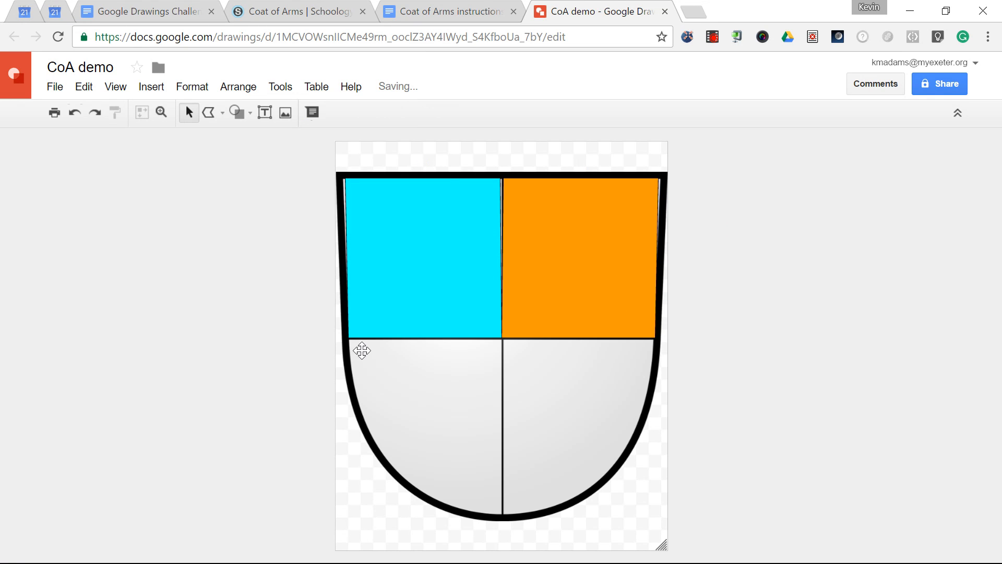
# - Outline the shield's lower-left quarter with a closed polyline along its curved edge and fill it with orange
pyautogui.click(206, 115)
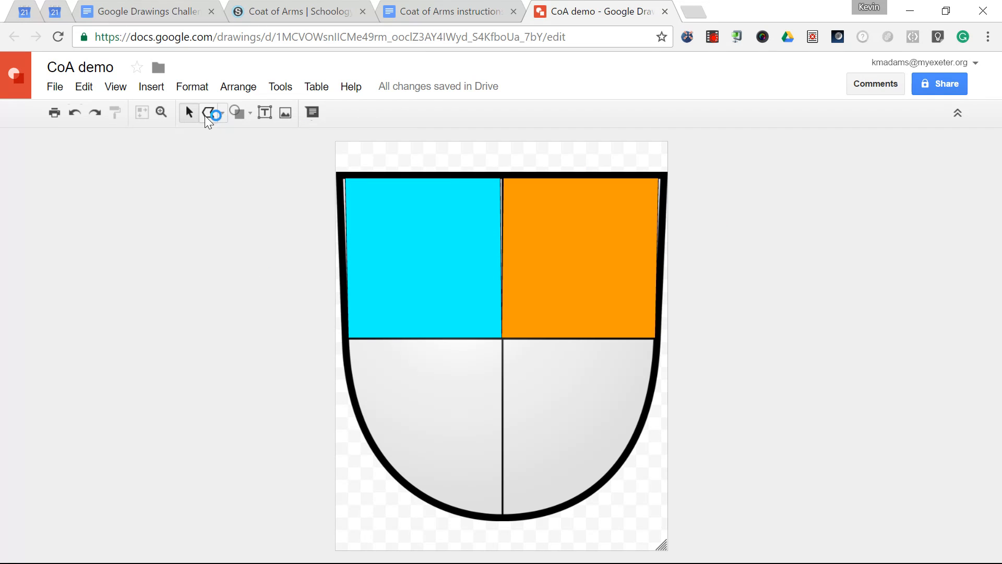
pyautogui.click(350, 340)
pyautogui.click(356, 402)
pyautogui.click(373, 442)
pyautogui.click(390, 468)
pyautogui.click(426, 494)
pyautogui.click(452, 506)
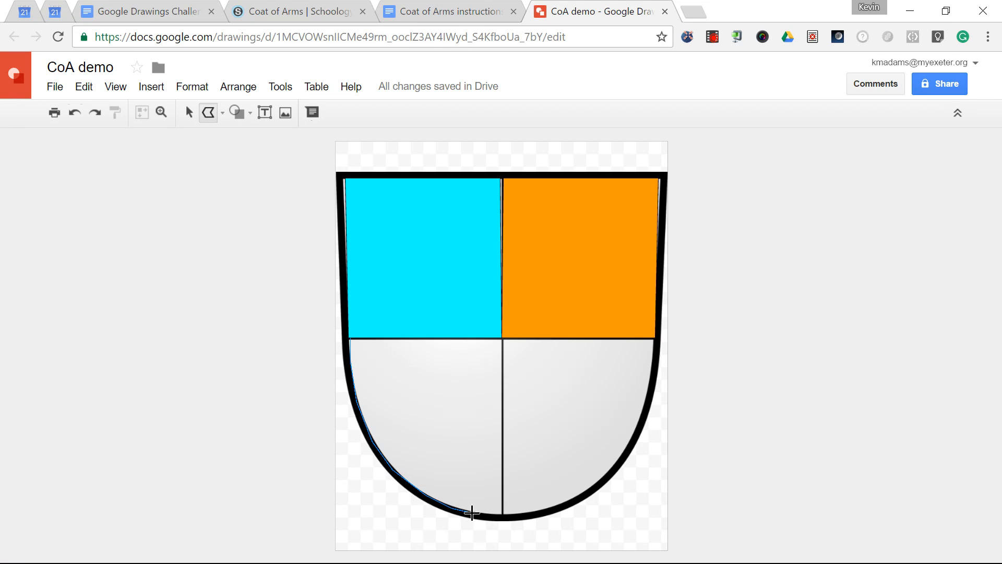
pyautogui.click(503, 516)
pyautogui.click(502, 338)
pyautogui.click(349, 338)
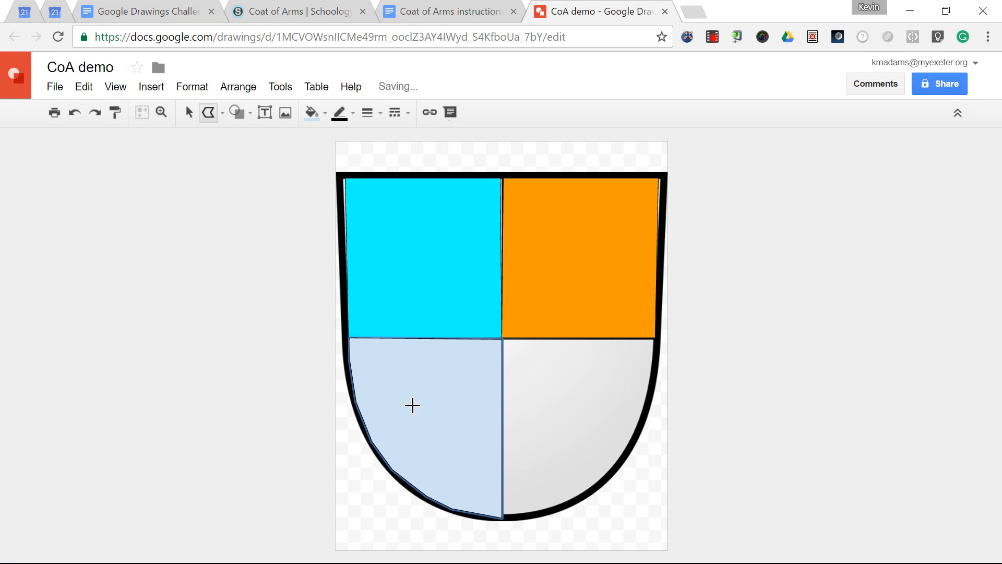
pyautogui.click(317, 113)
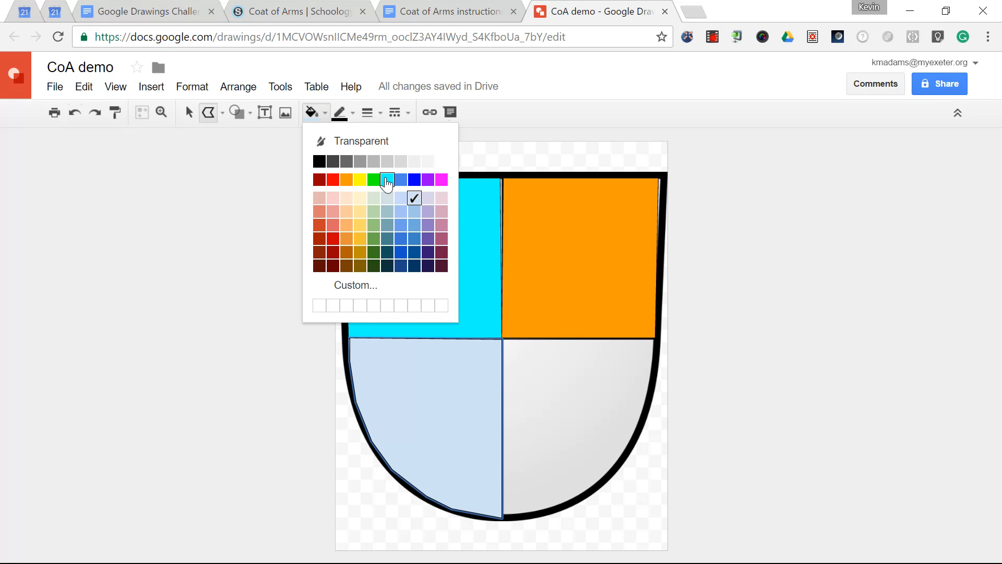
pyautogui.click(346, 179)
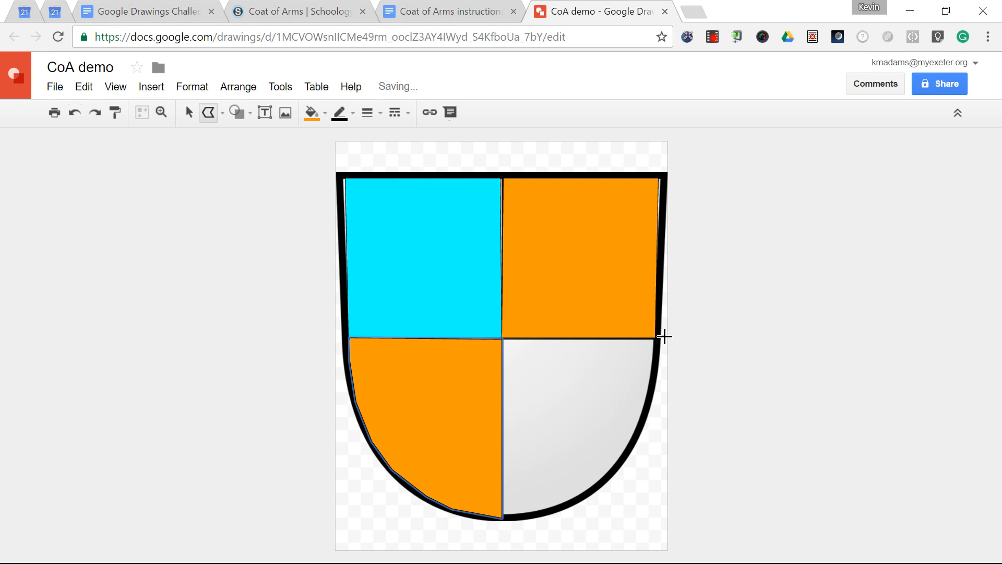